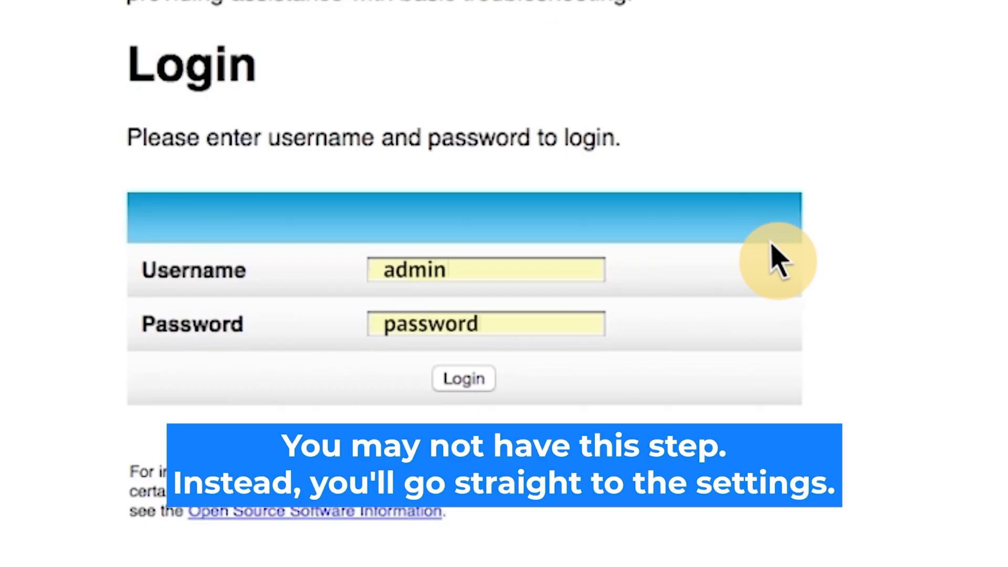
Sign in to the Web Manager with the default credentials
click(475, 387)
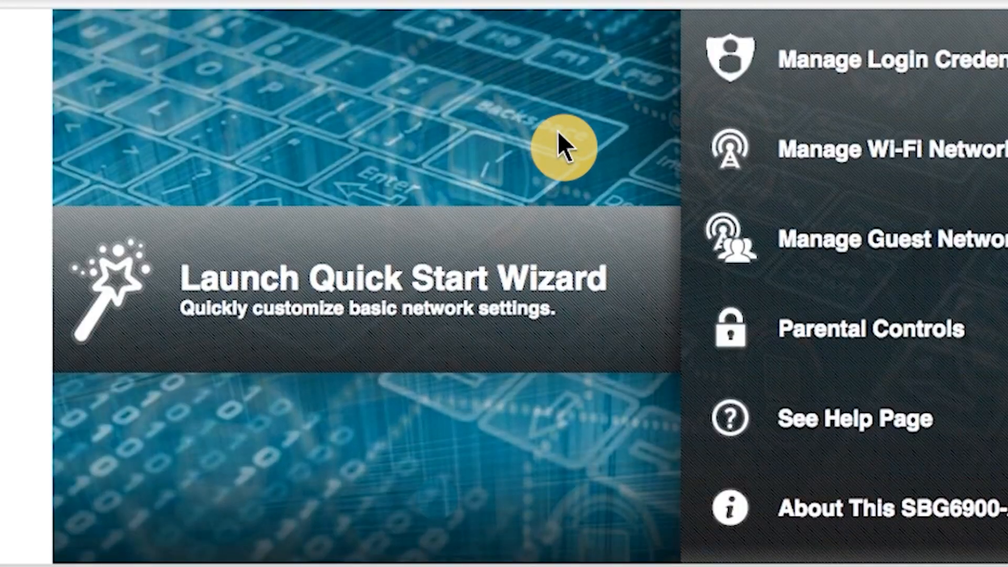
Launch the Quick Start Wizard from the home page
click(169, 299)
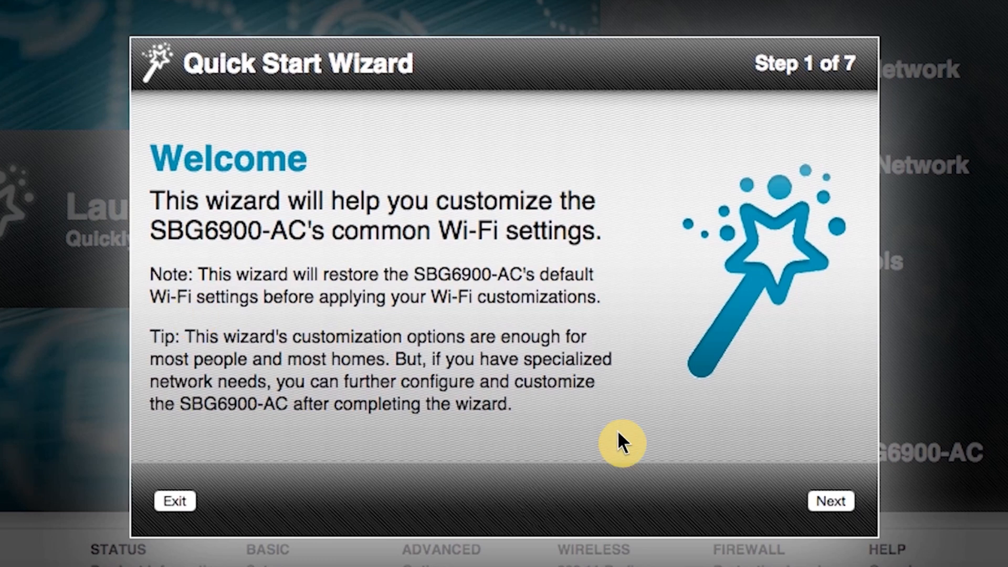
Accept the default Wi-Fi name, passphrase and WPA2-PSK security through wizard steps 1-4
click(832, 502)
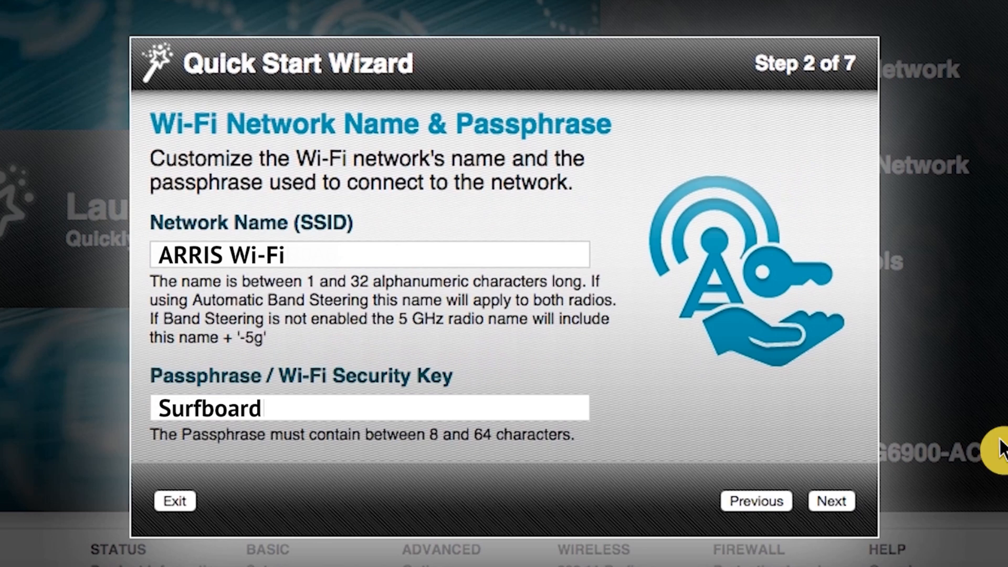
click(832, 497)
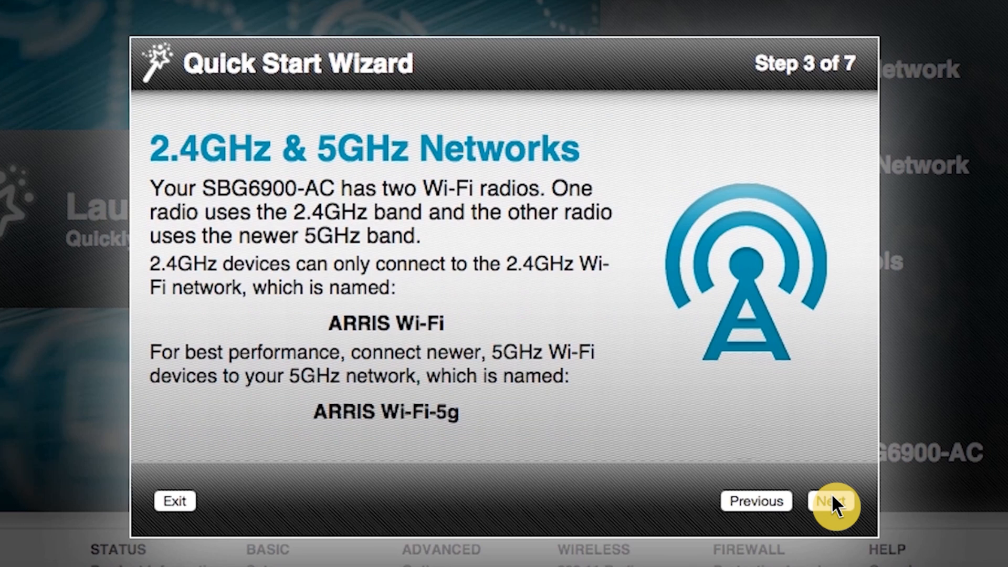
click(832, 498)
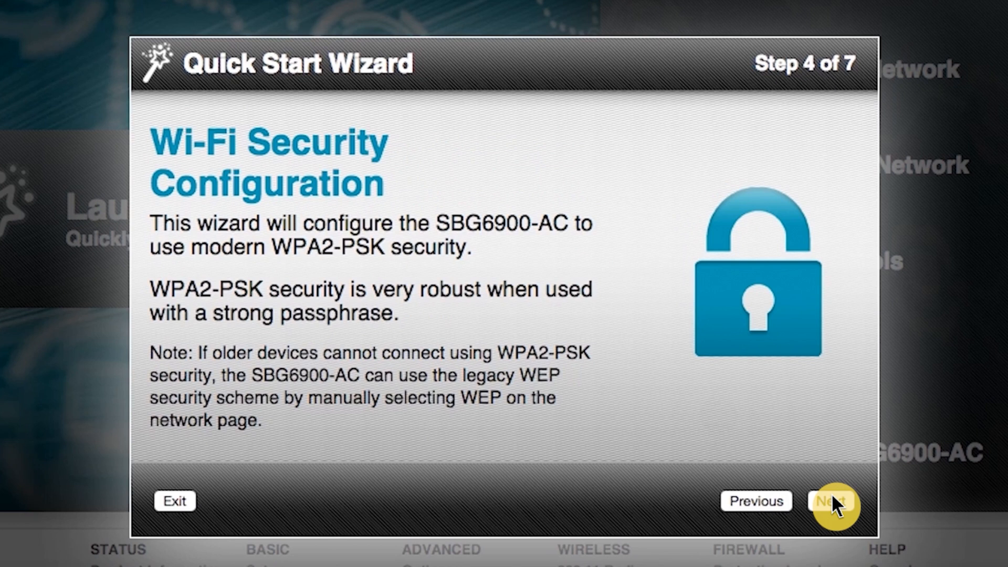
click(833, 498)
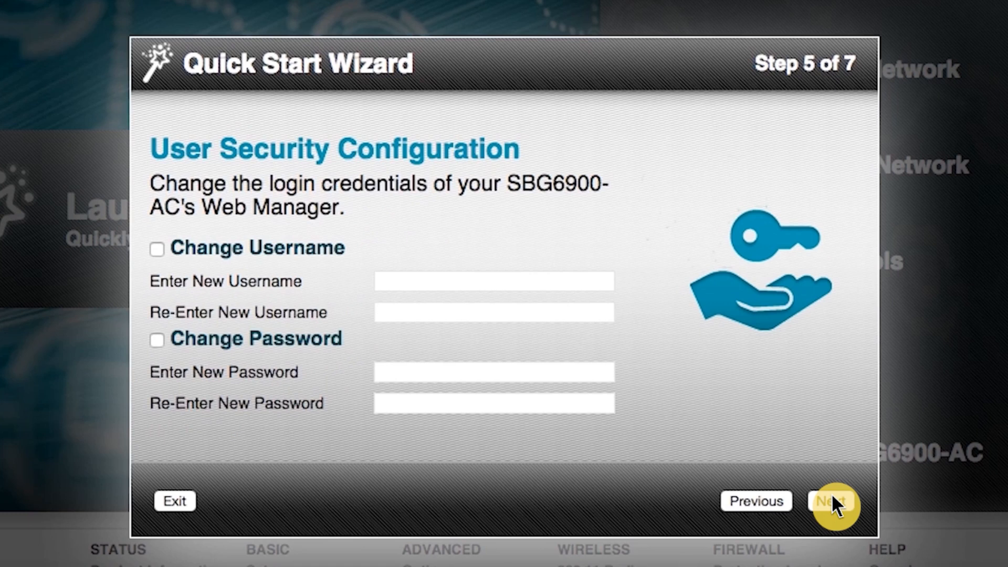
Enable Change Username and enter and confirm the new admin username
click(158, 247)
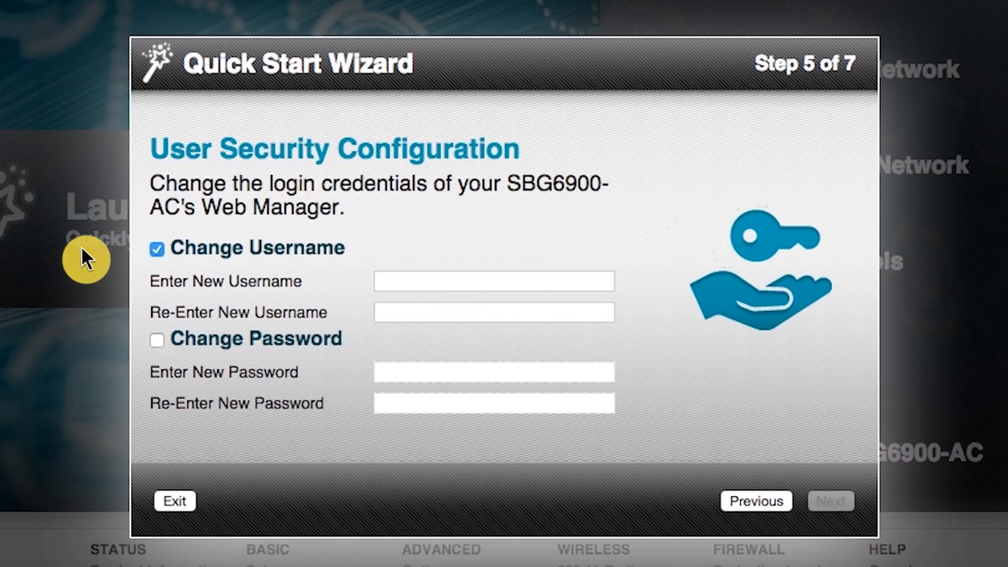
text(admin123)
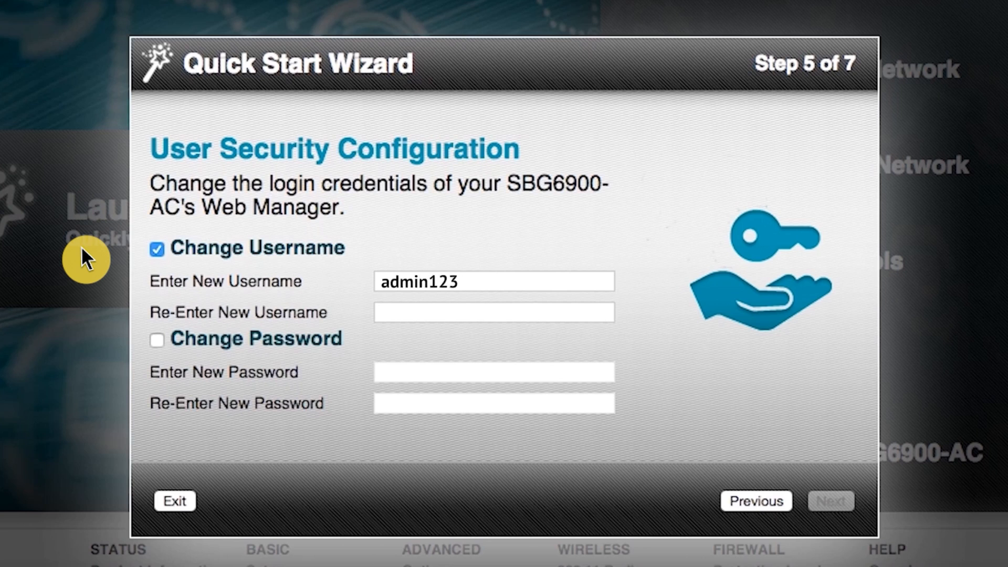
key(Tab)
text(admin123)
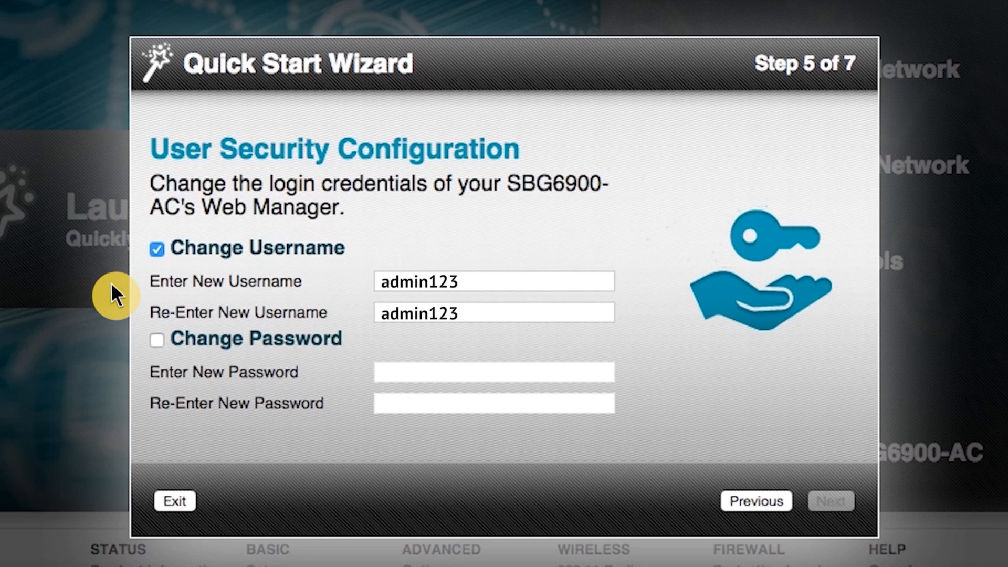
Enable Change Password, enter and confirm the new password, then continue
click(157, 340)
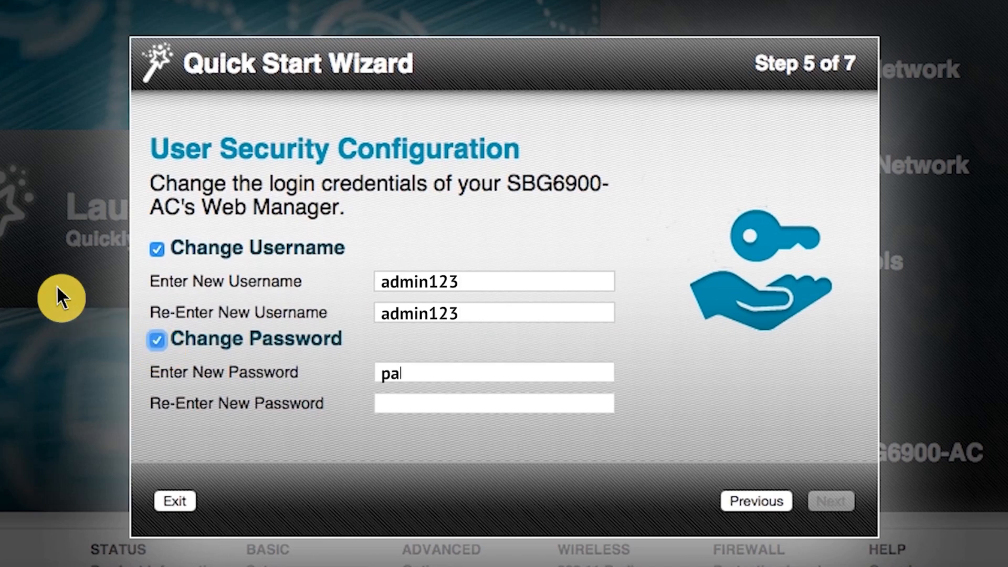
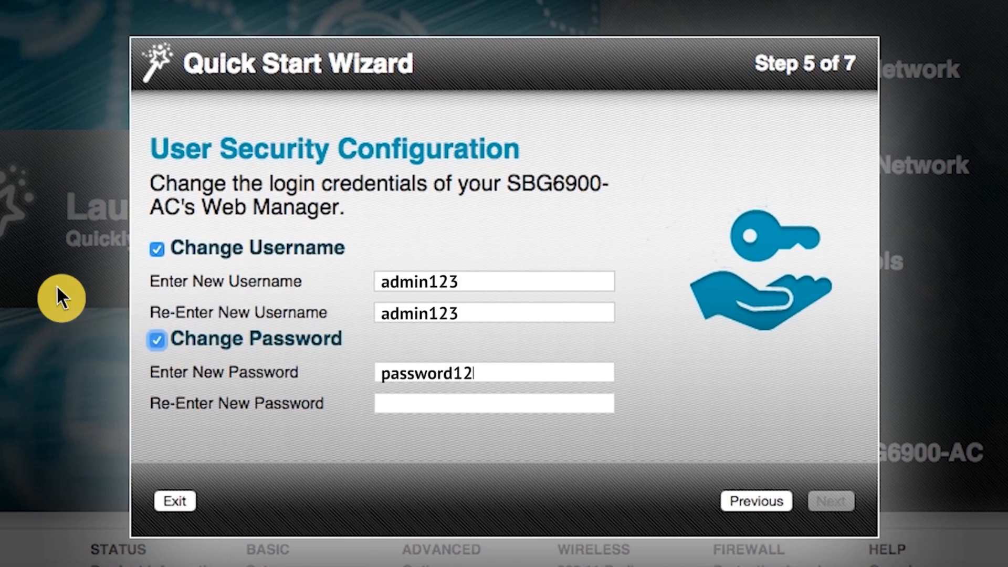
key(Tab)
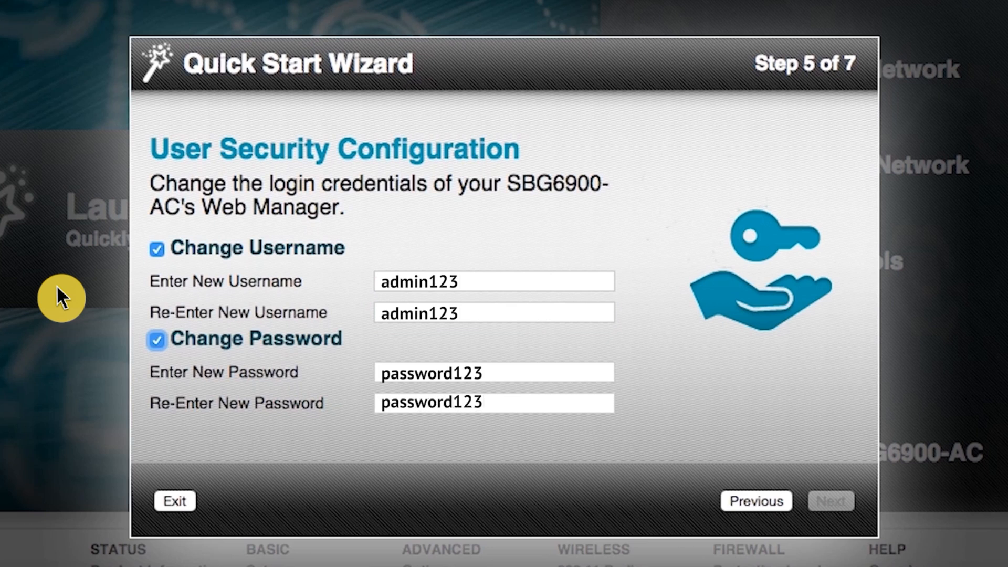
click(833, 502)
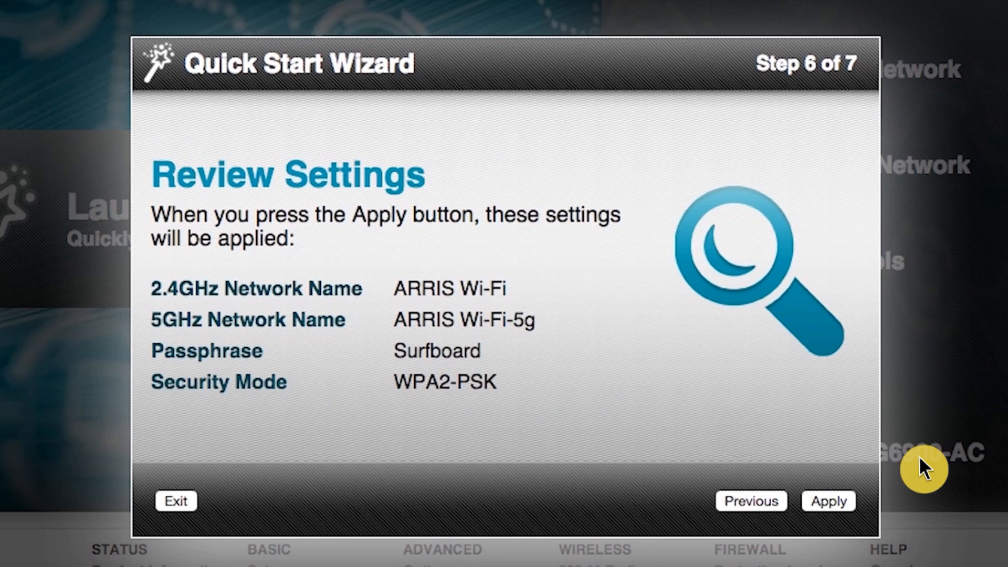
Apply the reviewed Quick Start Wizard settings to the router
click(828, 499)
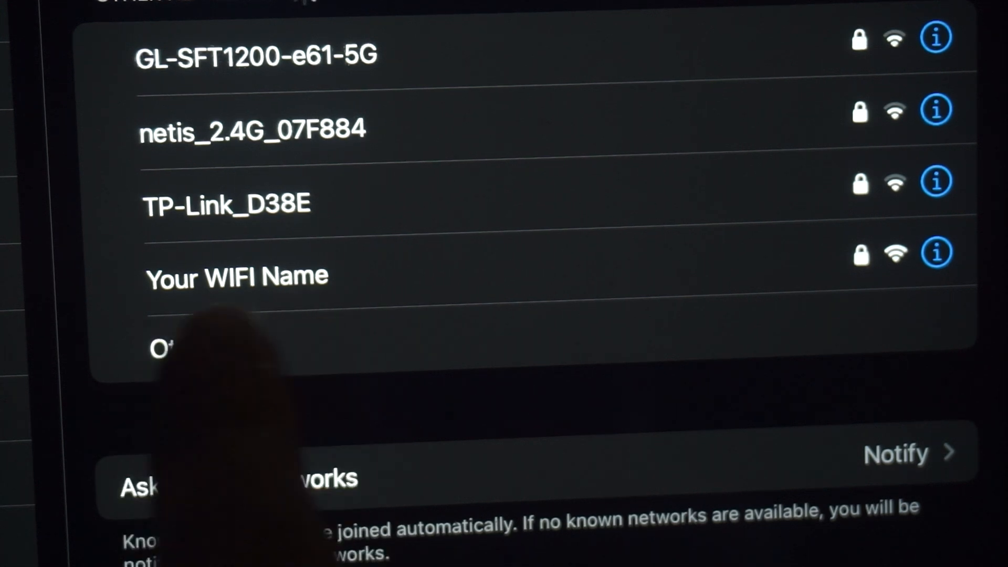
Join the 'Your WIFI Name' network and enter its Wi-Fi password
click(294, 279)
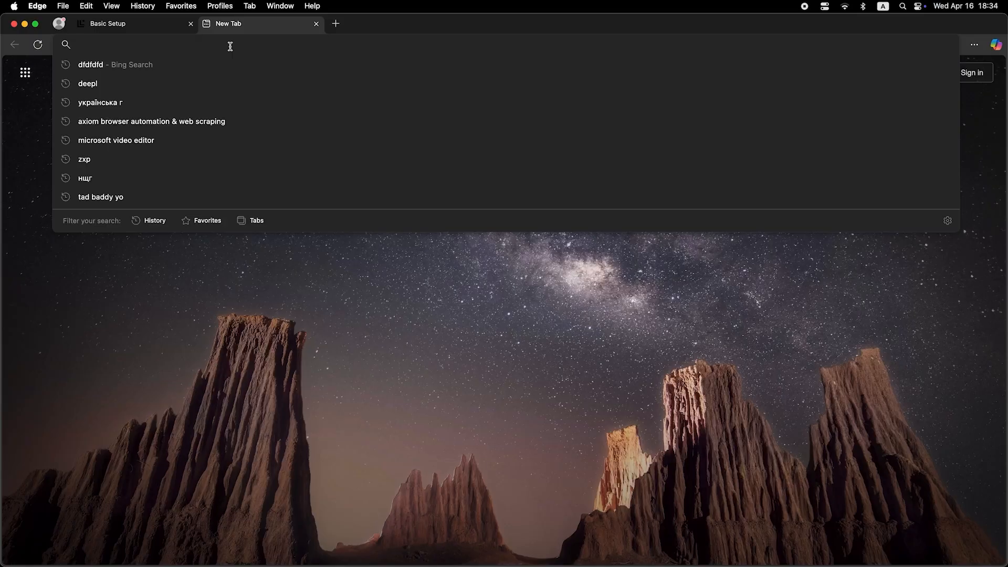
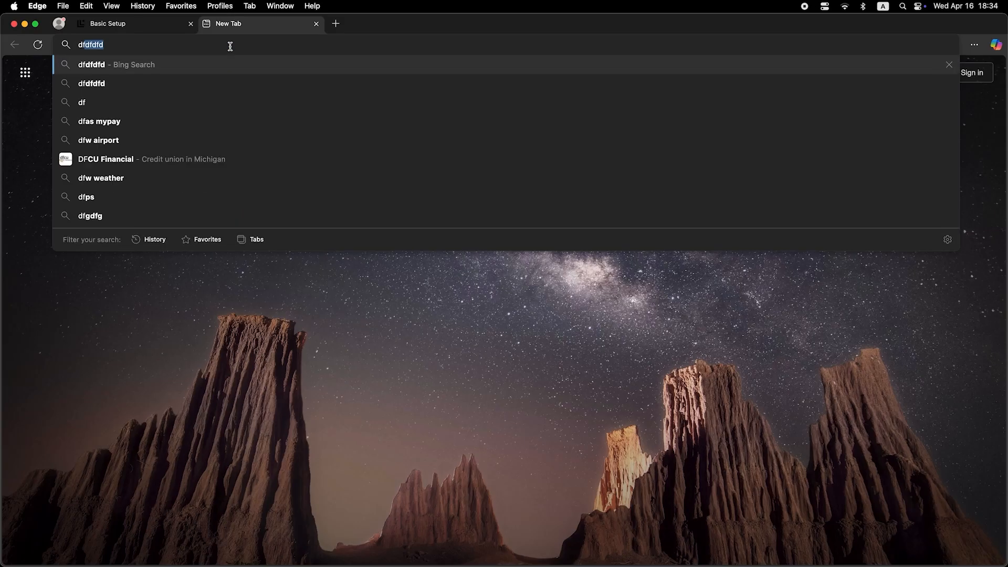
Reload the Web Manager home page at 192.168.0.1 from the address bar
text(f)
key(Return)
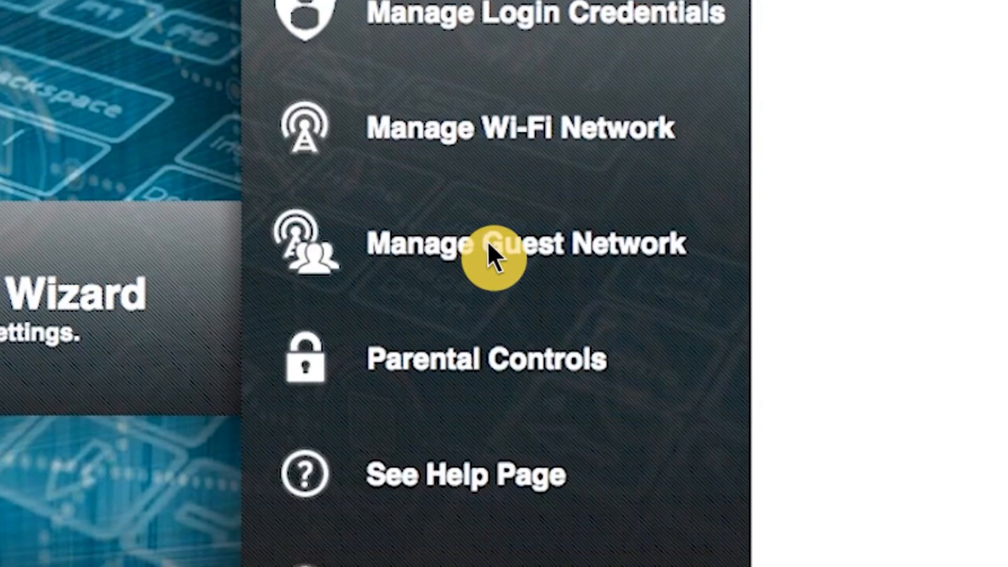
Enable the 2.4 GHz guest network in Manage Guest Network
click(487, 241)
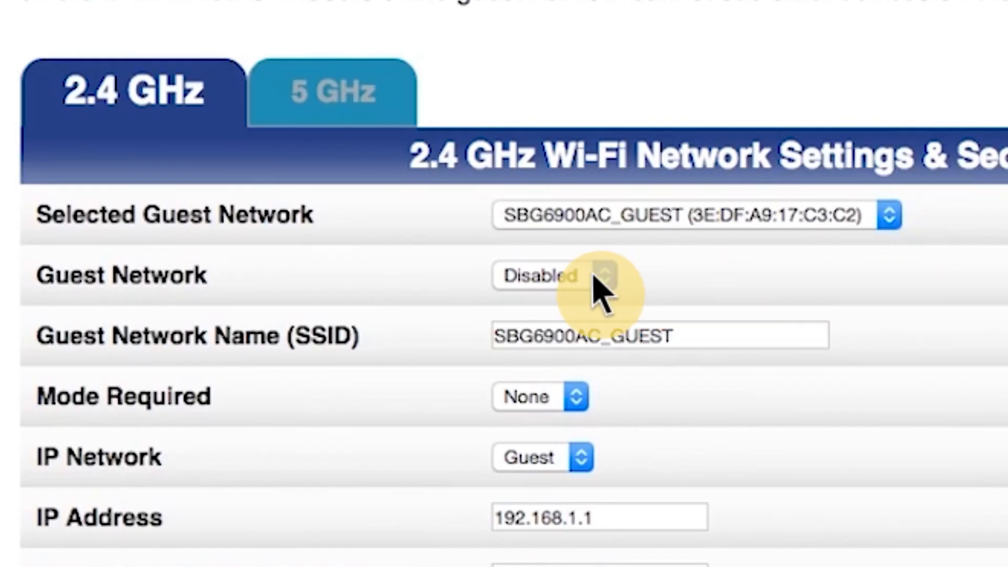
click(594, 278)
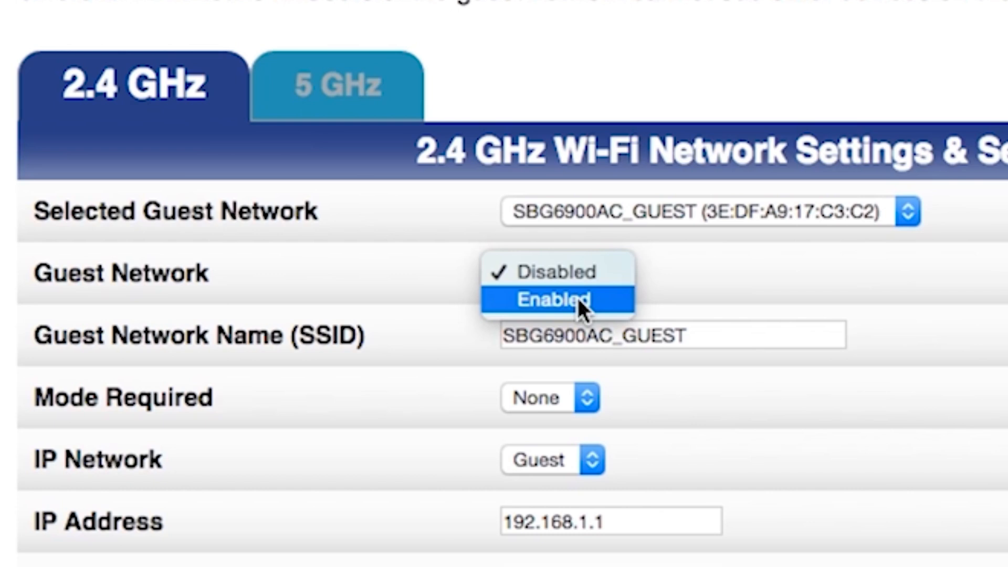
click(578, 299)
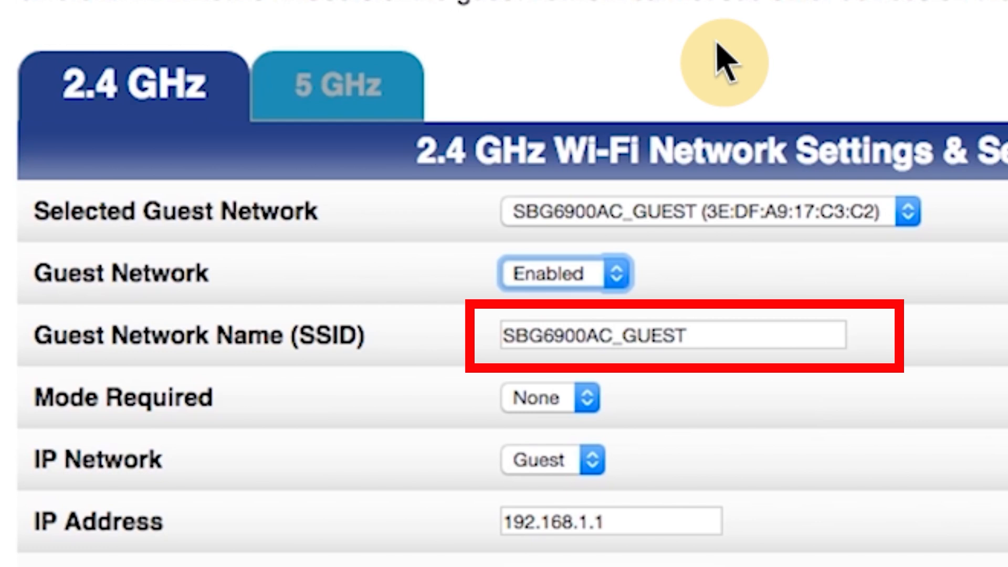
Secure the guest network with WPA2-PSK and a passphrase, then apply
scroll(725, 60, down, 10)
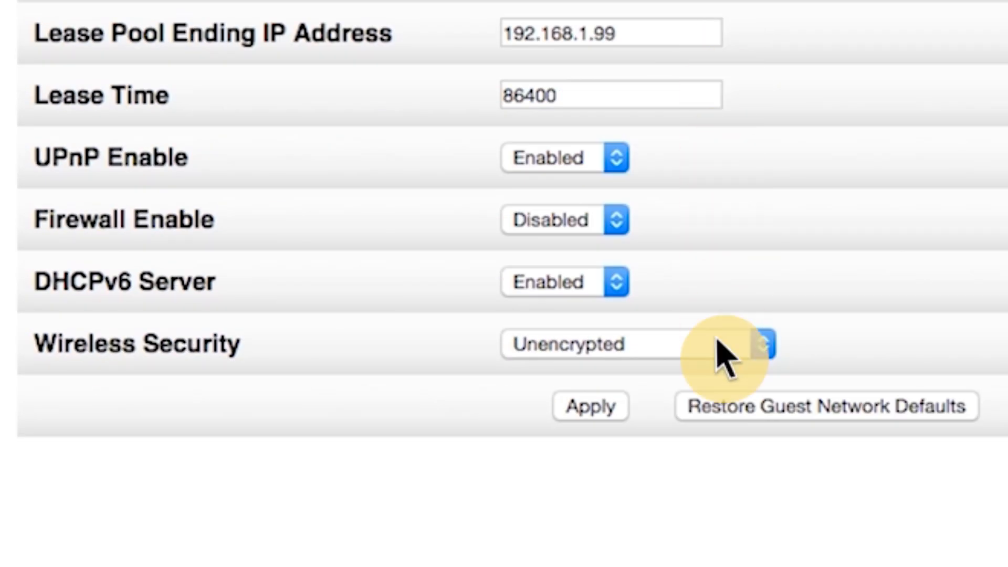
scroll(718, 342, up, 1)
click(725, 344)
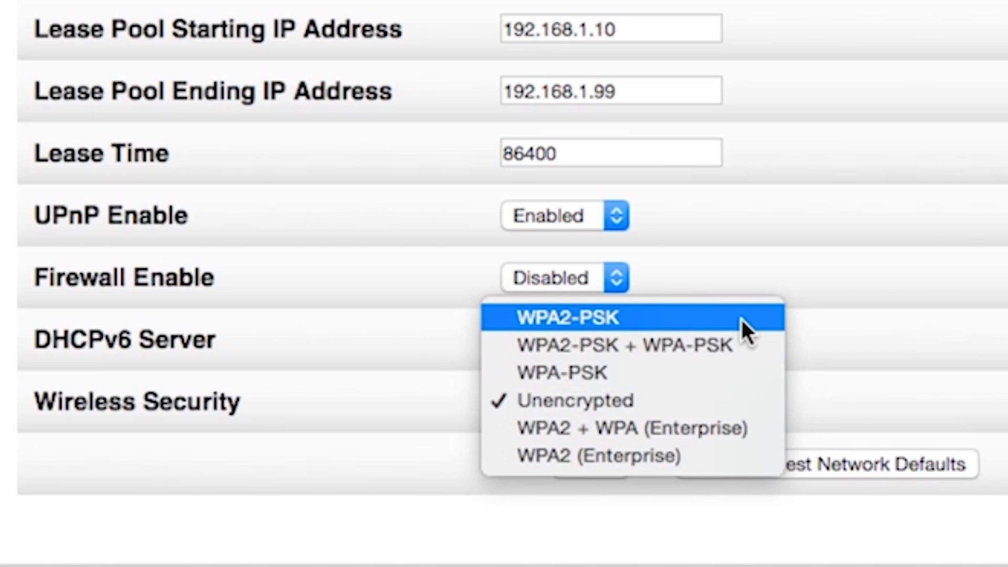
click(741, 317)
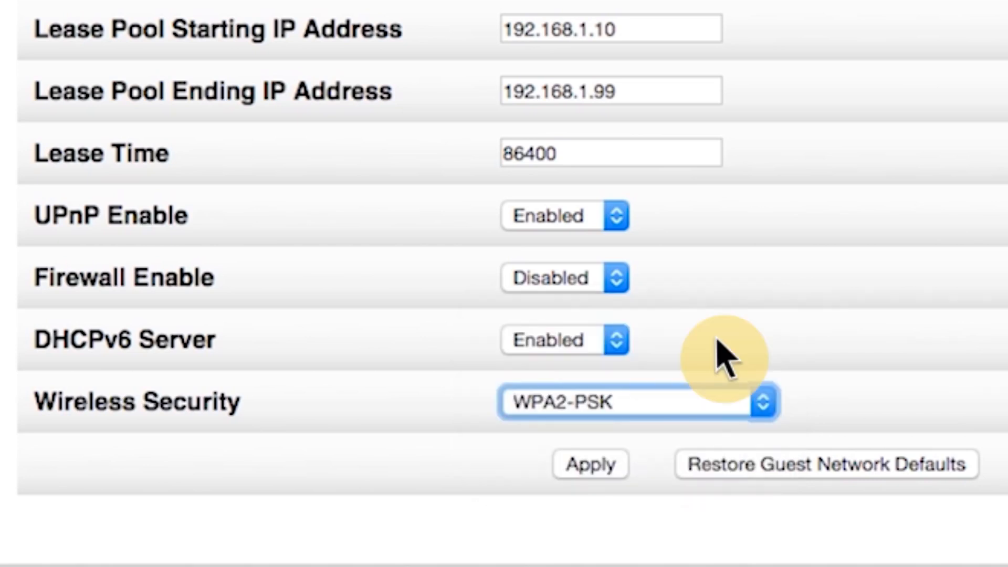
scroll(722, 357, down, 4)
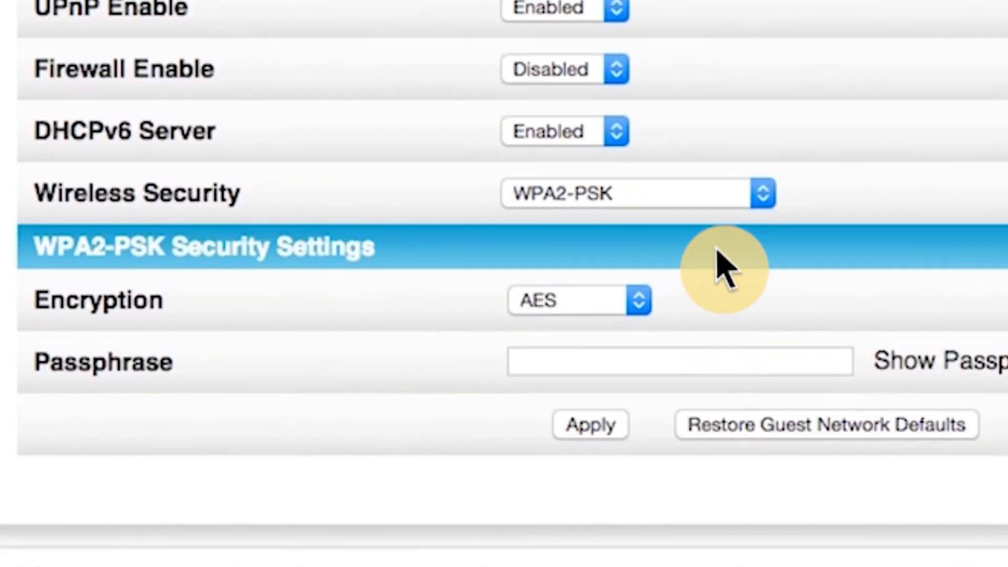
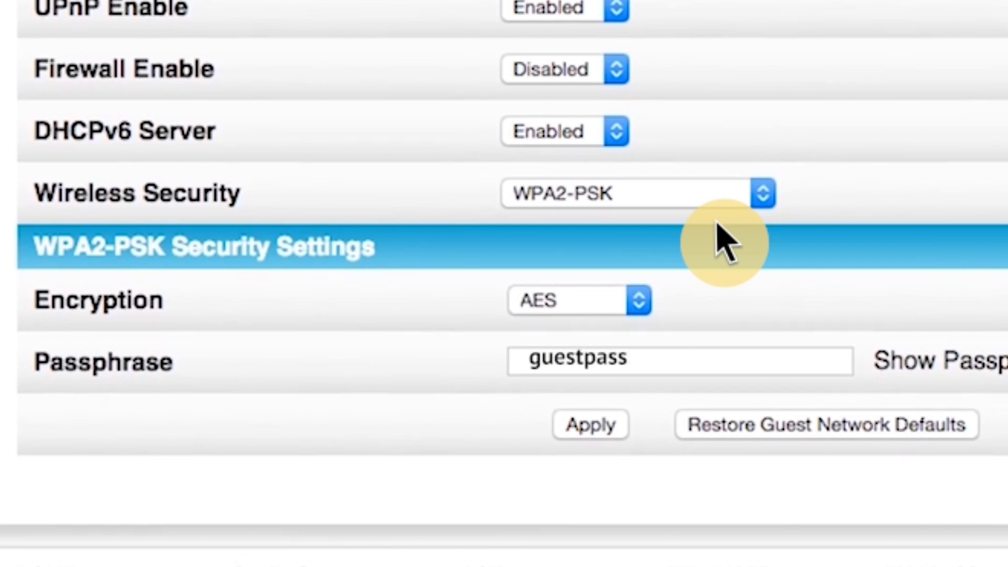
click(603, 421)
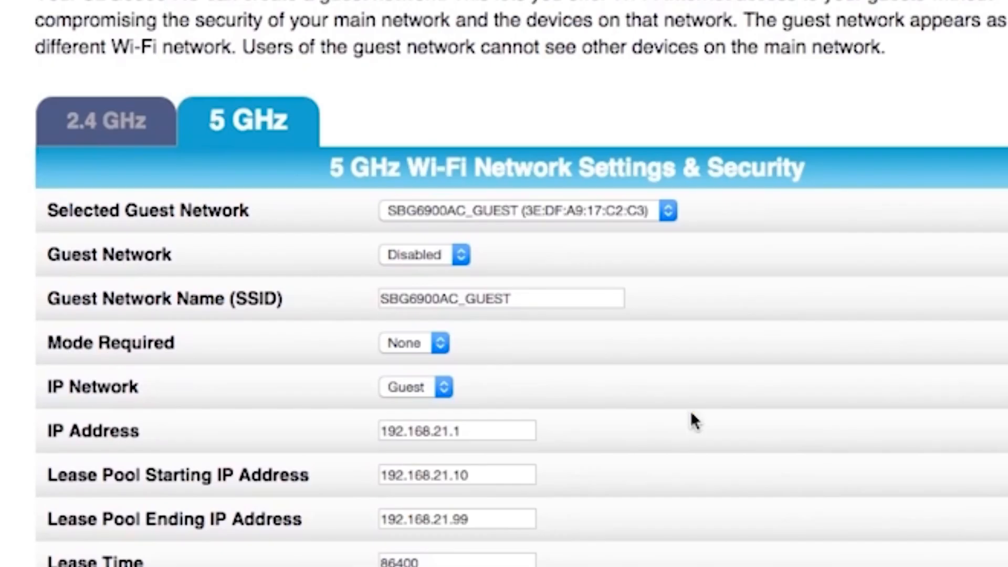